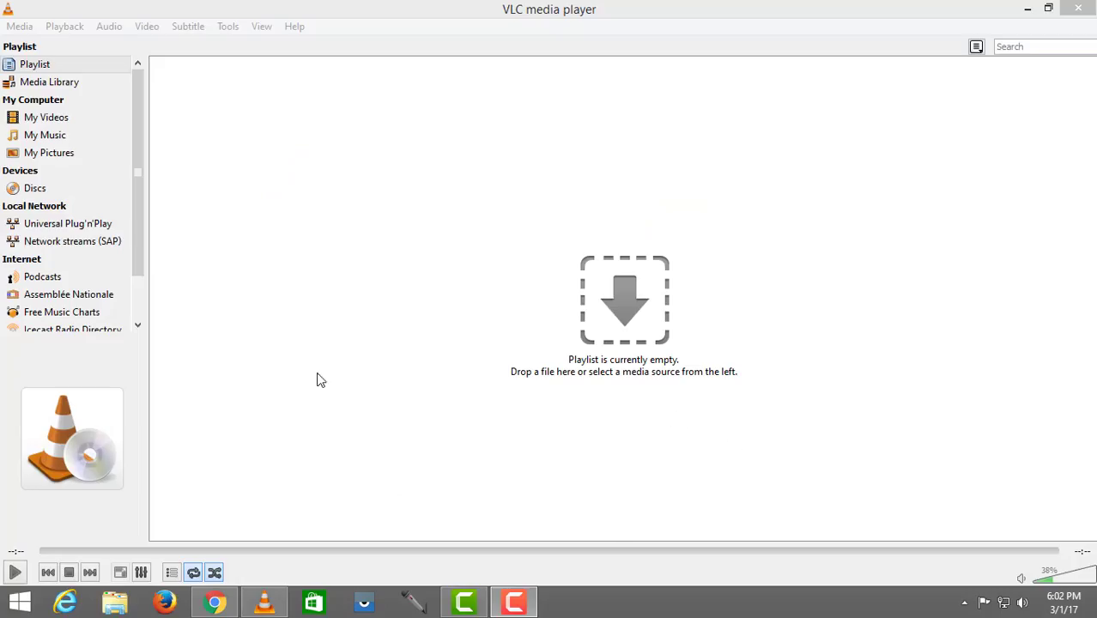
Set up a capture device source in Desktop capture mode with a desired frame rate of 20 f/s.
{"action": "left_click", "coordinate": [611, 18]}
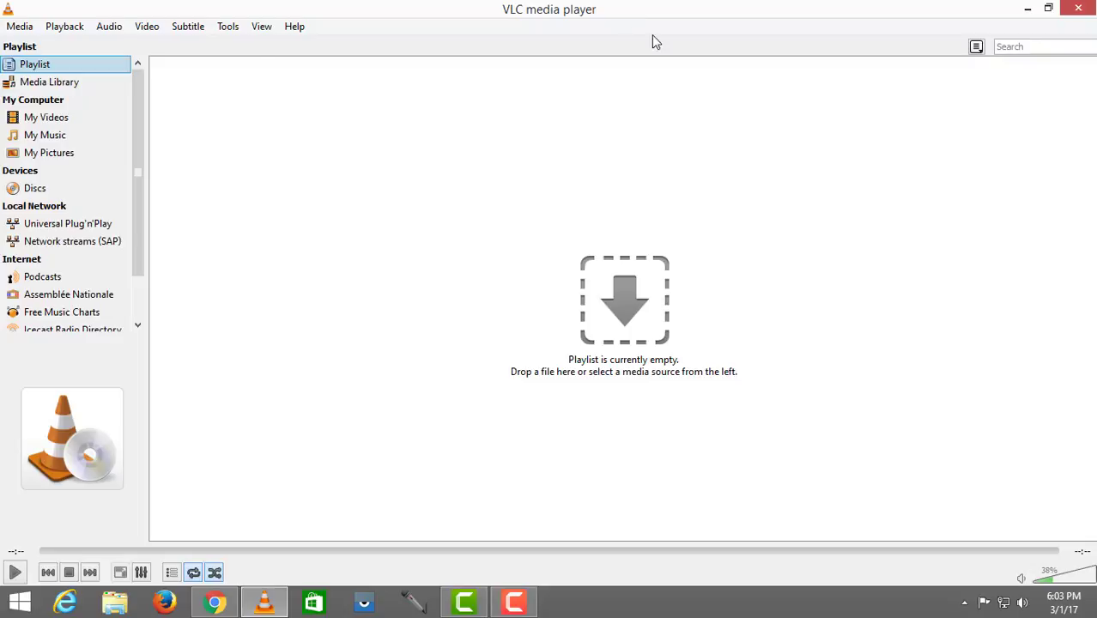
{"action": "left_click", "coordinate": [21, 27]}
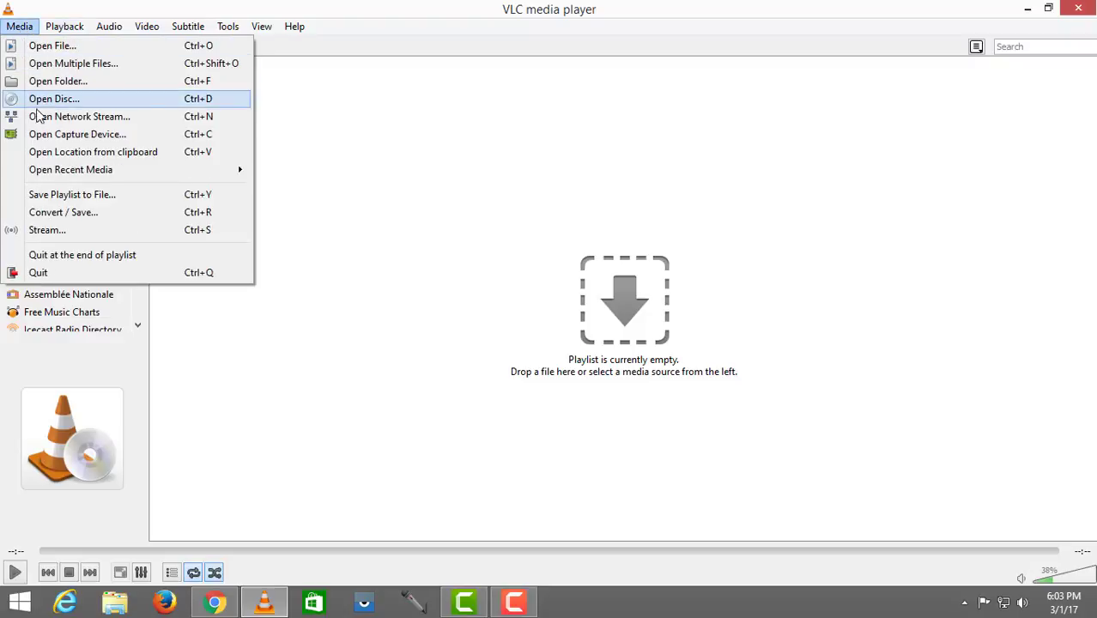
{"action": "left_click", "coordinate": [96, 139]}
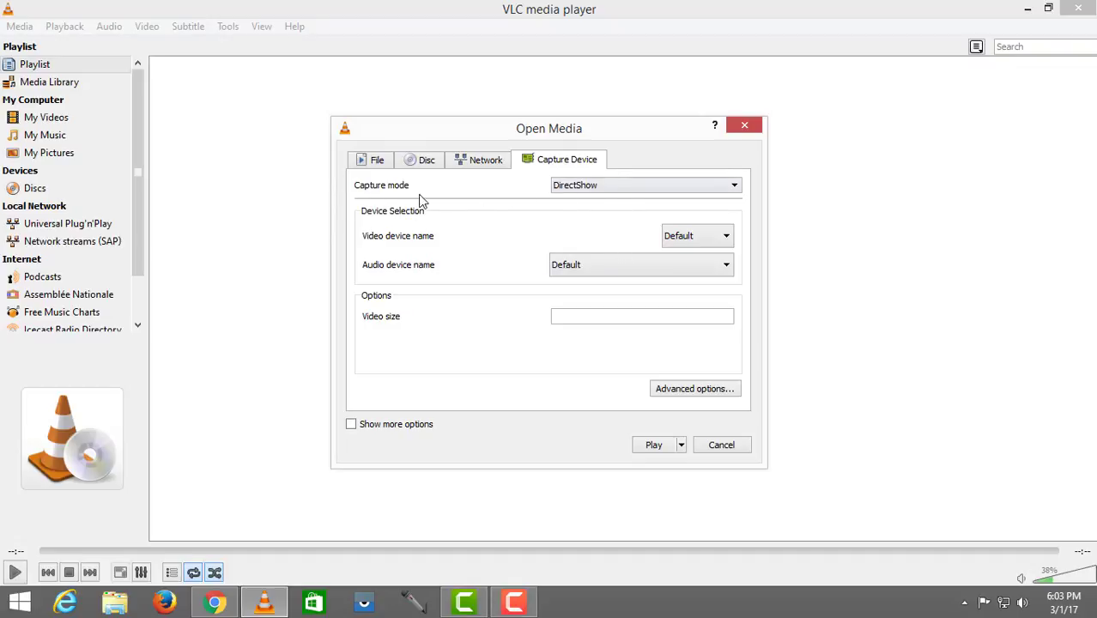
{"action": "left_click", "coordinate": [731, 188]}
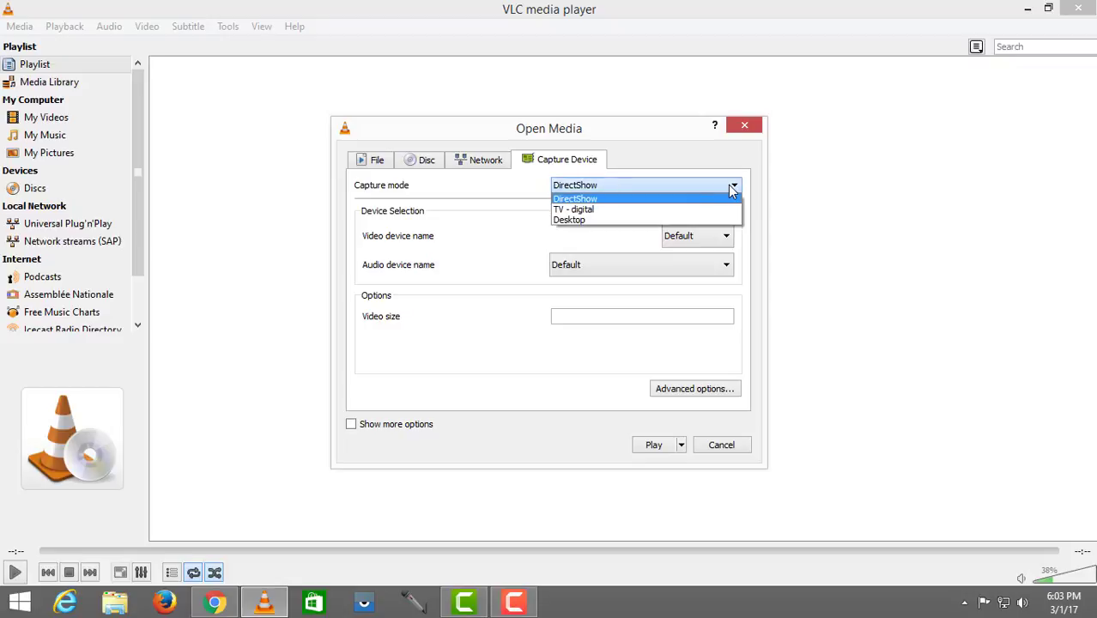
{"action": "left_click", "coordinate": [649, 221]}
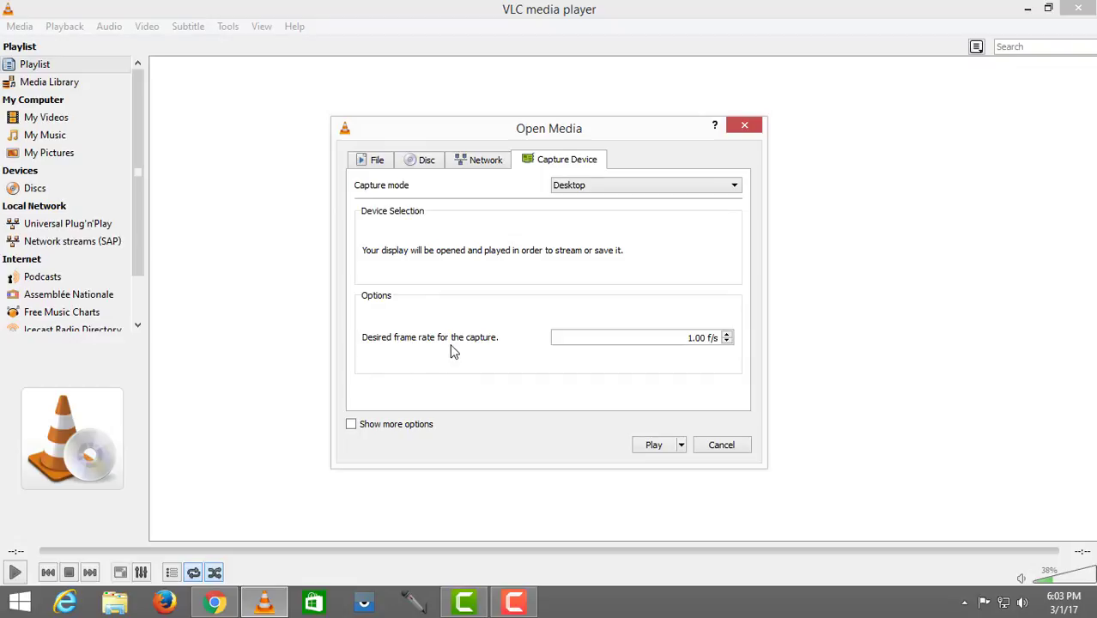
{"action": "left_click", "coordinate": [692, 338]}
{"action": "type", "text": "20"}
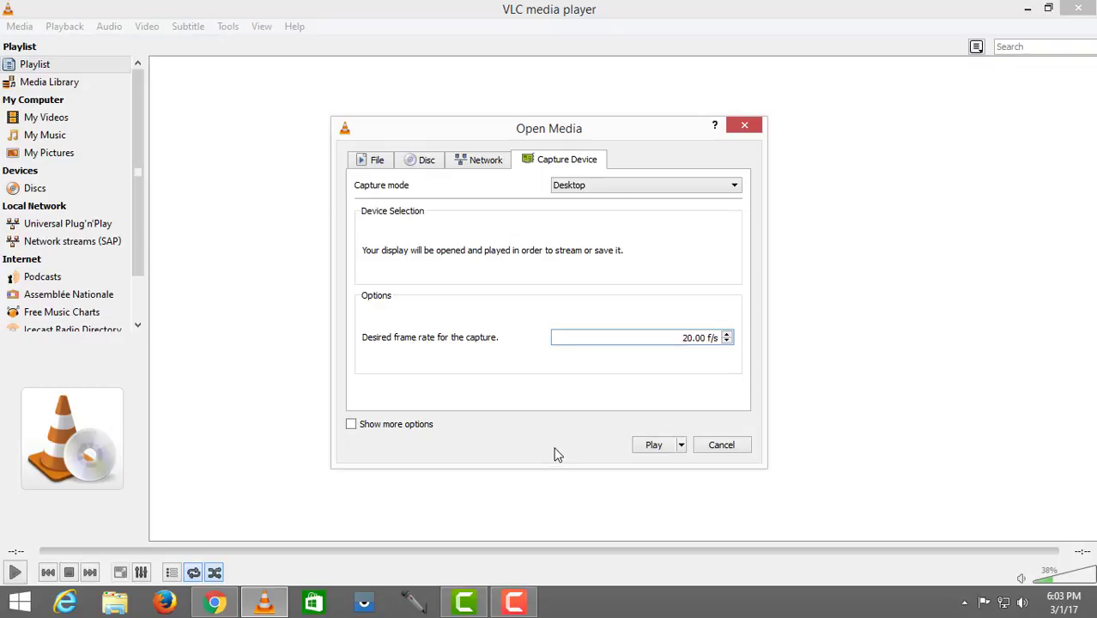
Choose to convert the desktop capture and set its destination file to abc.mp4 in the Desktop folder.
{"action": "left_click", "coordinate": [682, 446]}
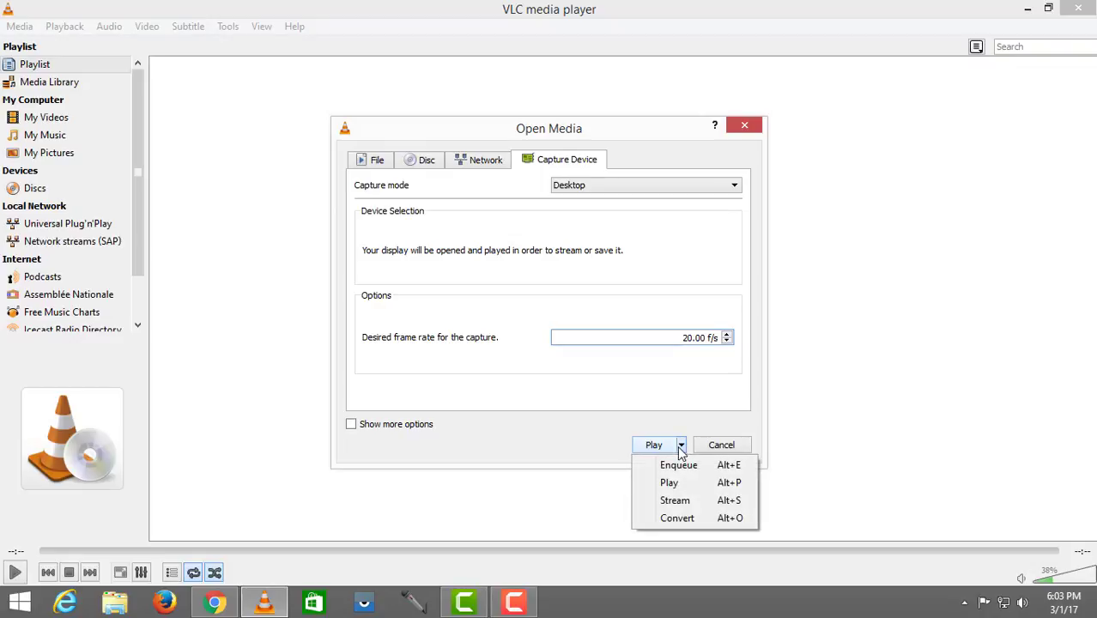
{"action": "left_click", "coordinate": [678, 518]}
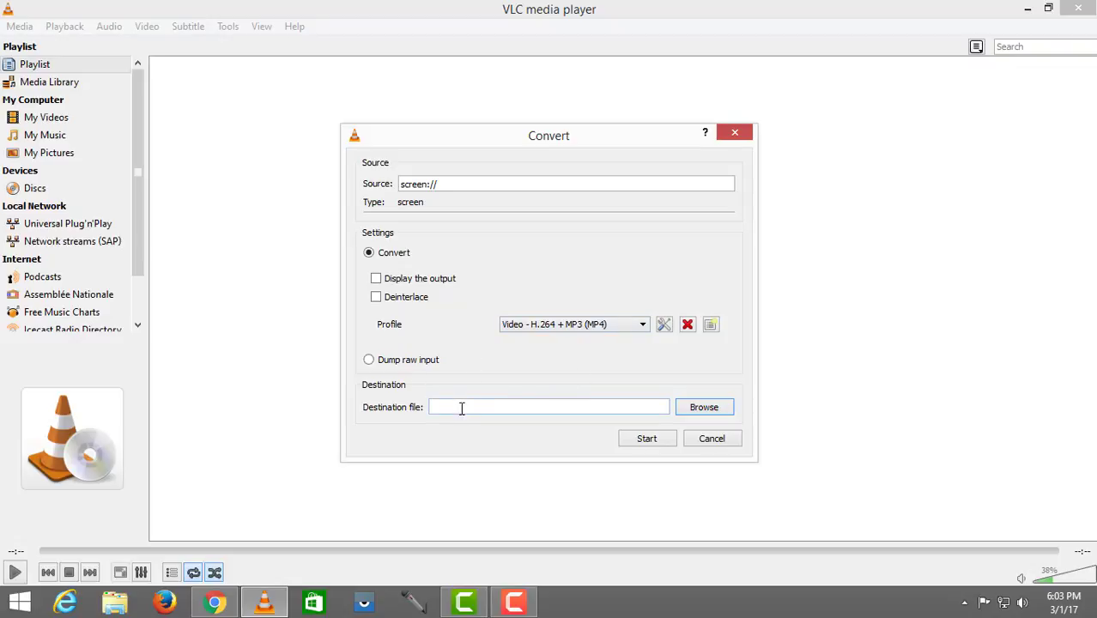
{"action": "left_click", "coordinate": [710, 410]}
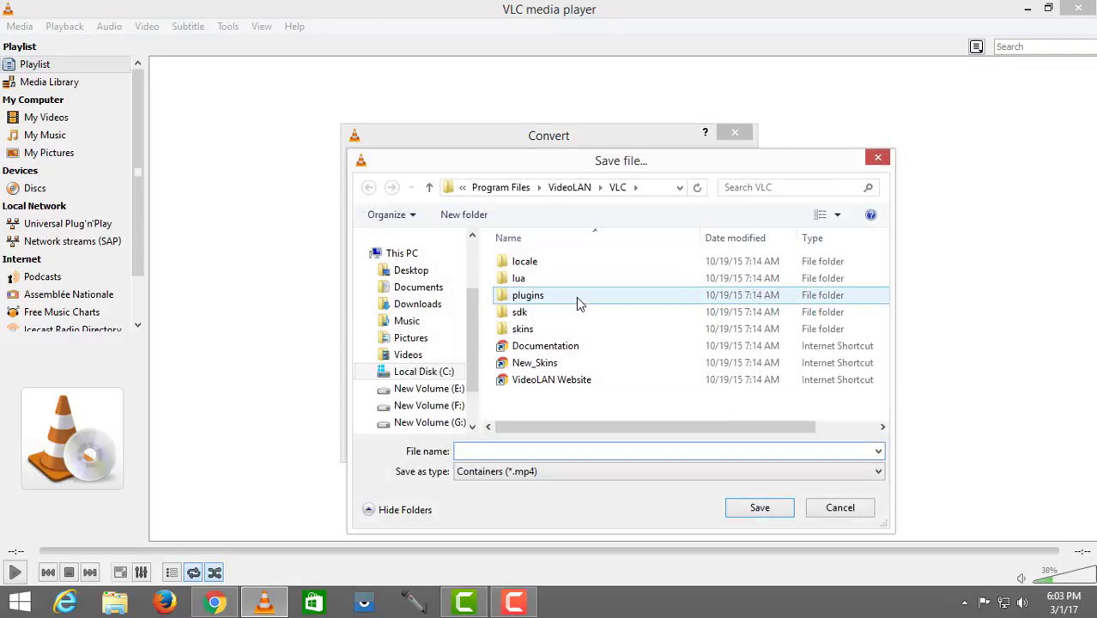
{"action": "left_click", "coordinate": [414, 271]}
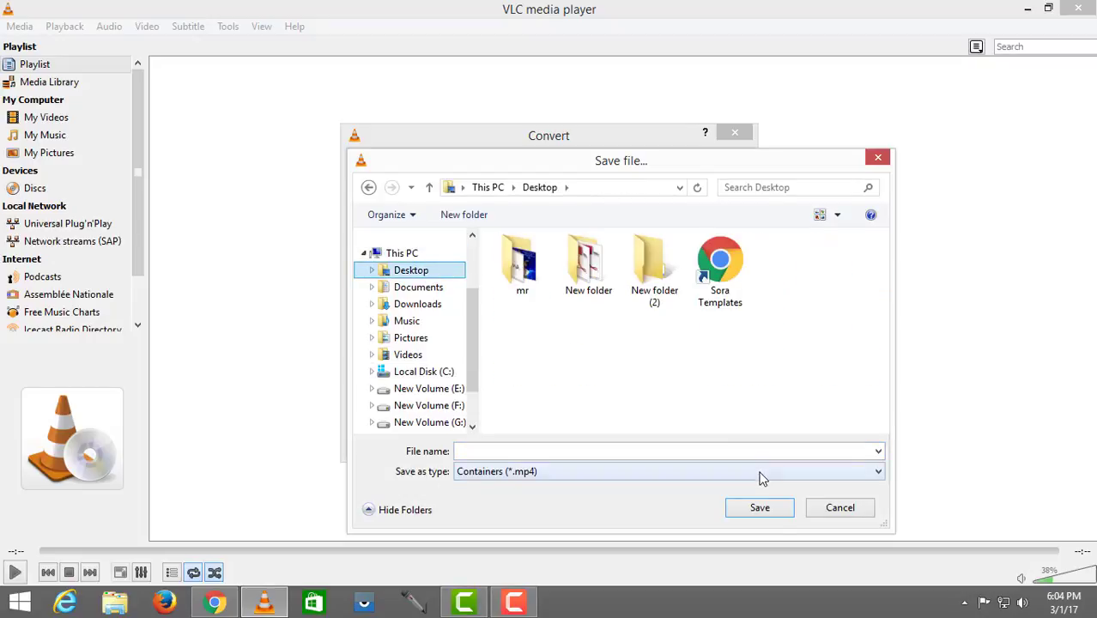
{"action": "left_click", "coordinate": [760, 508]}
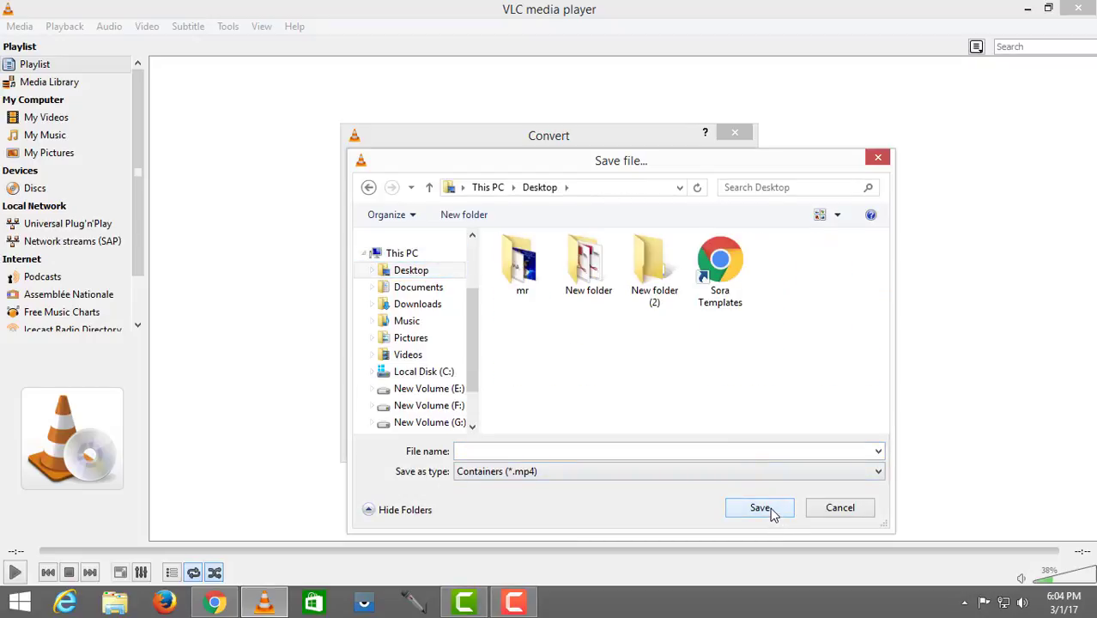
{"action": "left_click", "coordinate": [470, 453]}
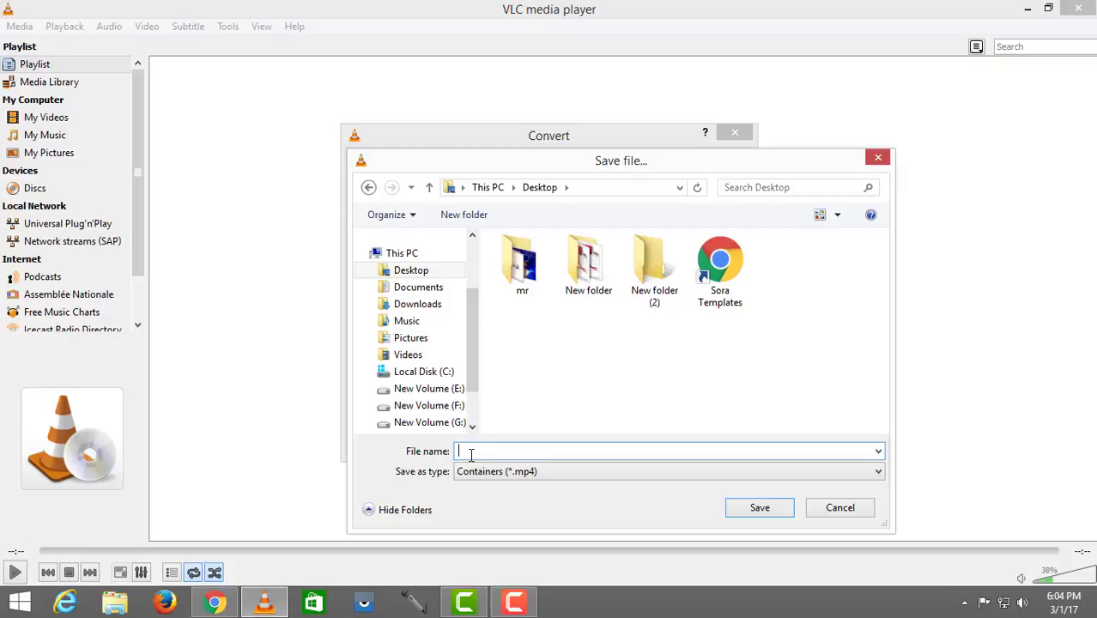
{"action": "type", "text": "abc"}
{"action": "left_click", "coordinate": [776, 512]}
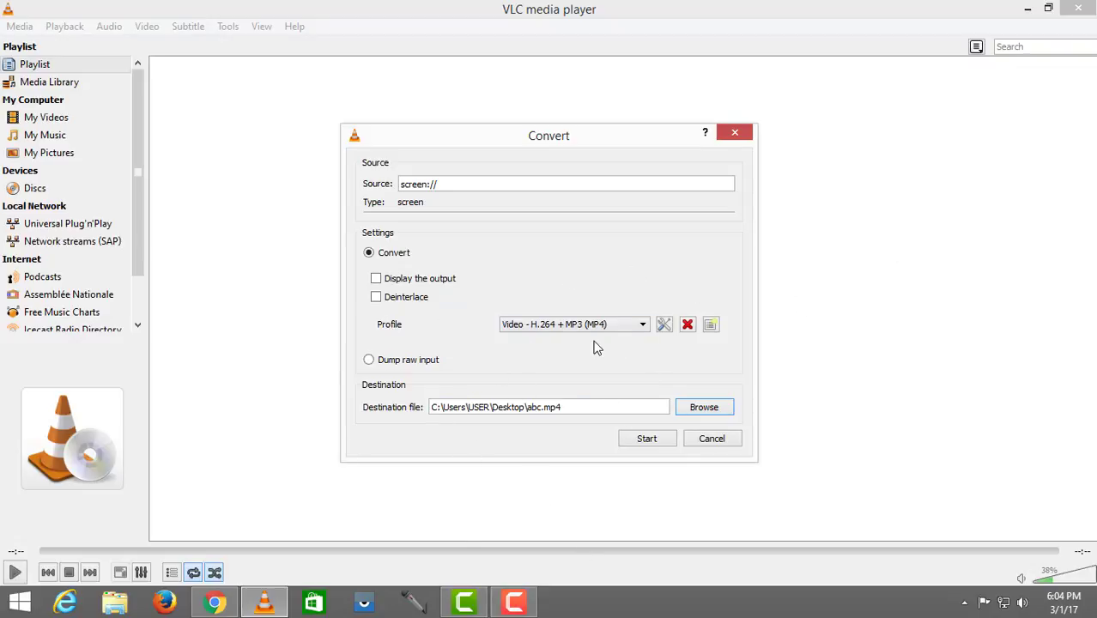
Keep the Video - H.264 + MP3 (MP4) profile with MP4/MOV encapsulation and start the screen recording.
{"action": "left_click", "coordinate": [644, 327]}
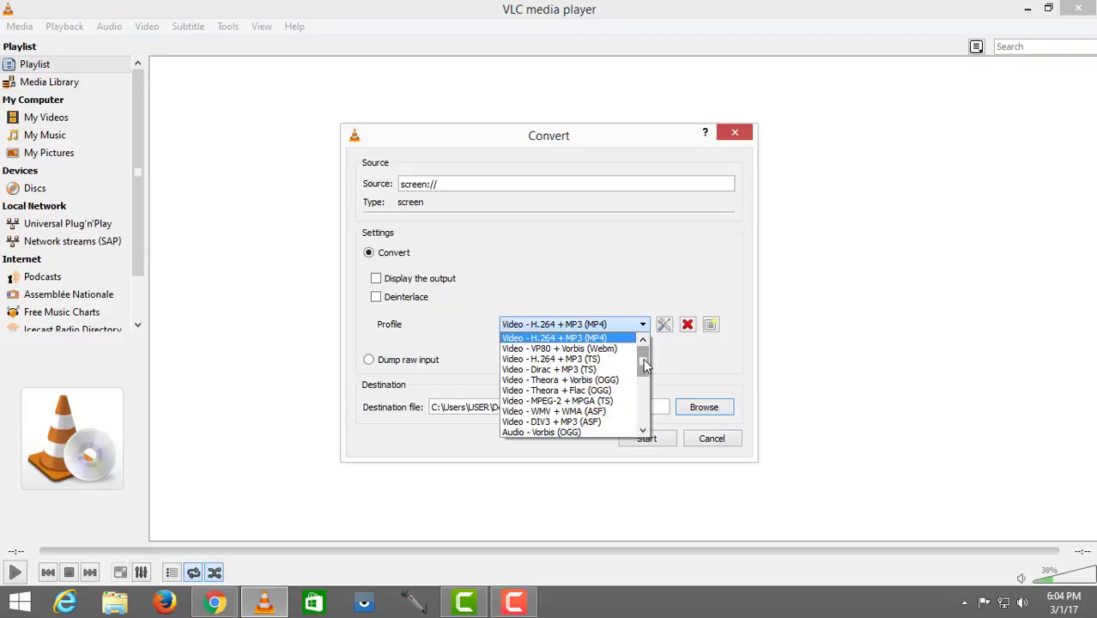
{"action": "mouse_move", "coordinate": [642, 365]}
{"action": "left_mouse_down"}
{"action": "mouse_move", "coordinate": [644, 424]}
{"action": "mouse_move", "coordinate": [643, 348]}
{"action": "left_mouse_up"}
{"action": "left_click", "coordinate": [664, 325]}
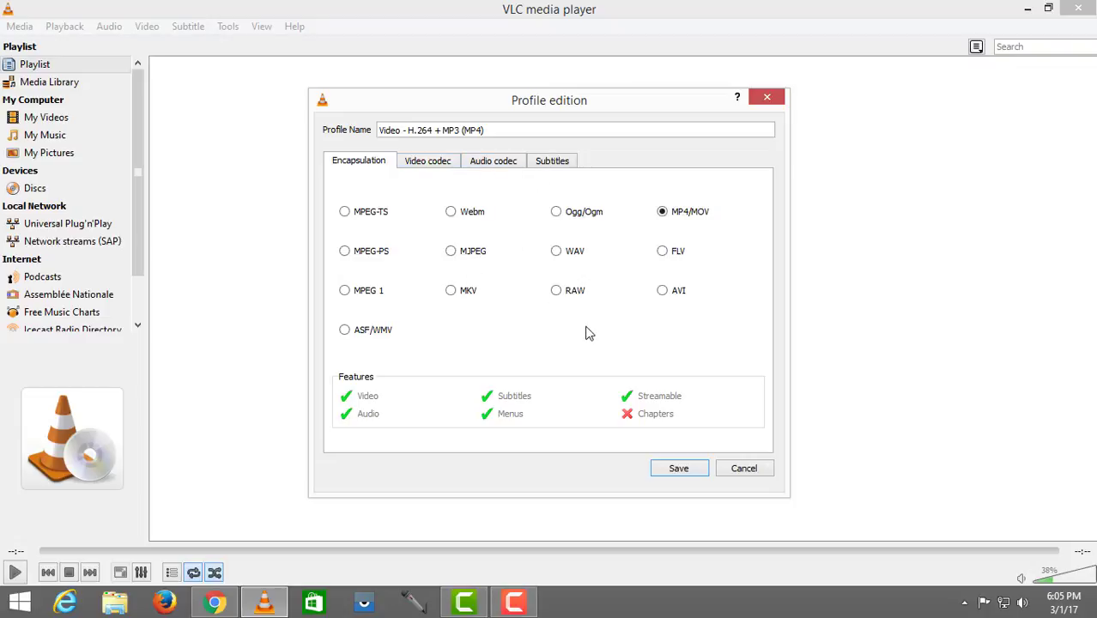
{"action": "left_click", "coordinate": [683, 468]}
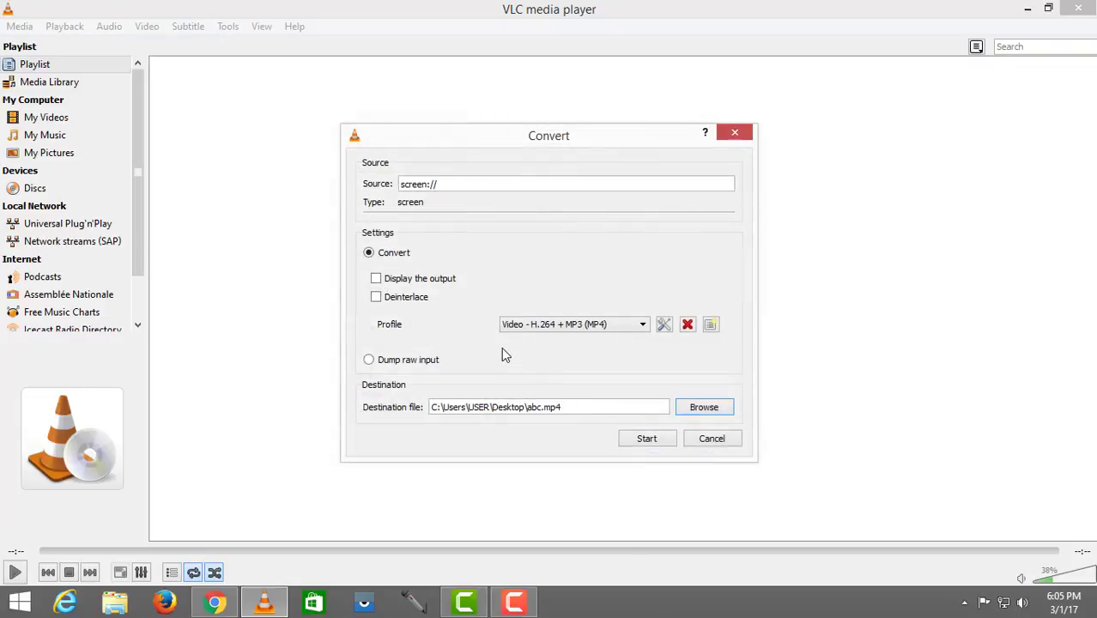
{"action": "left_click", "coordinate": [647, 440]}
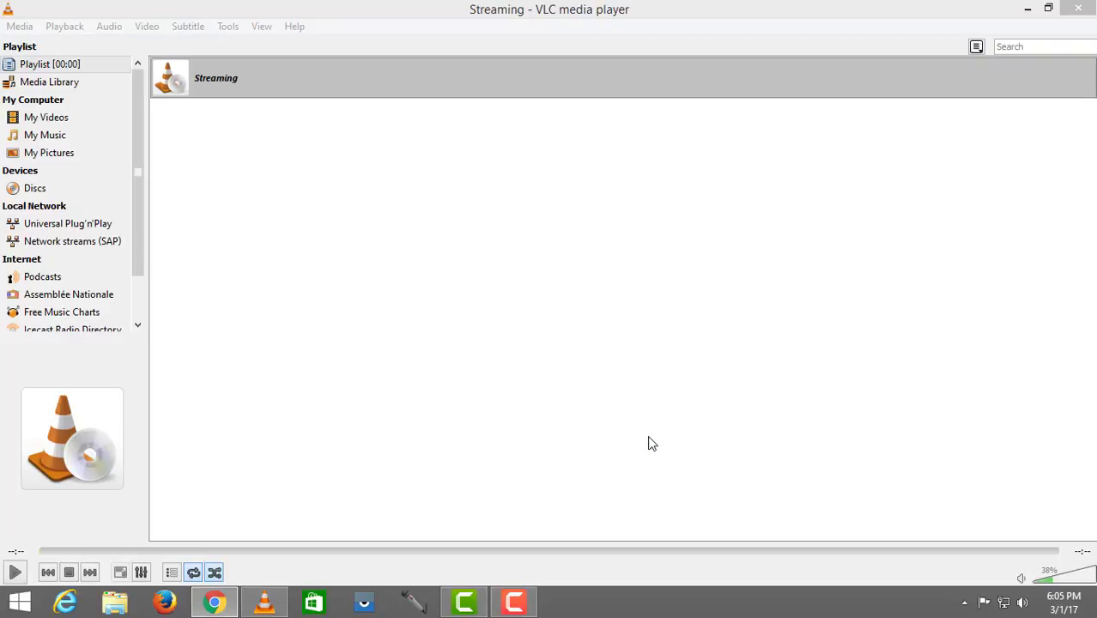
Minimize VLC, preview the "download - Copy" picture from the desktop's New folder (2), and browse through that folder's pictures.
{"action": "left_click", "coordinate": [1026, 9]}
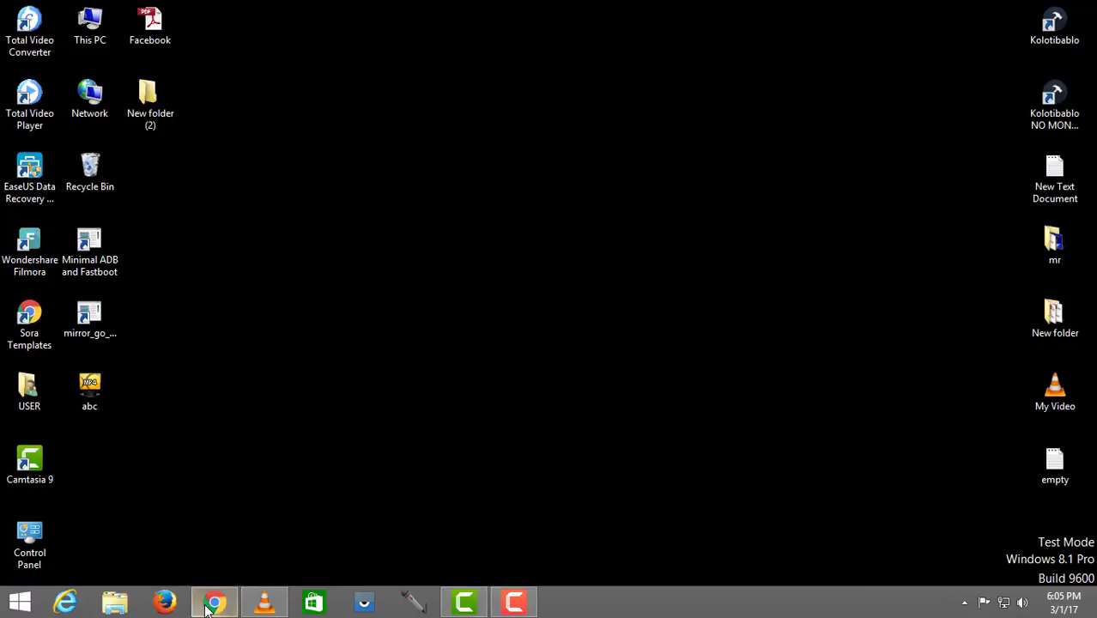
{"action": "double_click", "coordinate": [150, 110]}
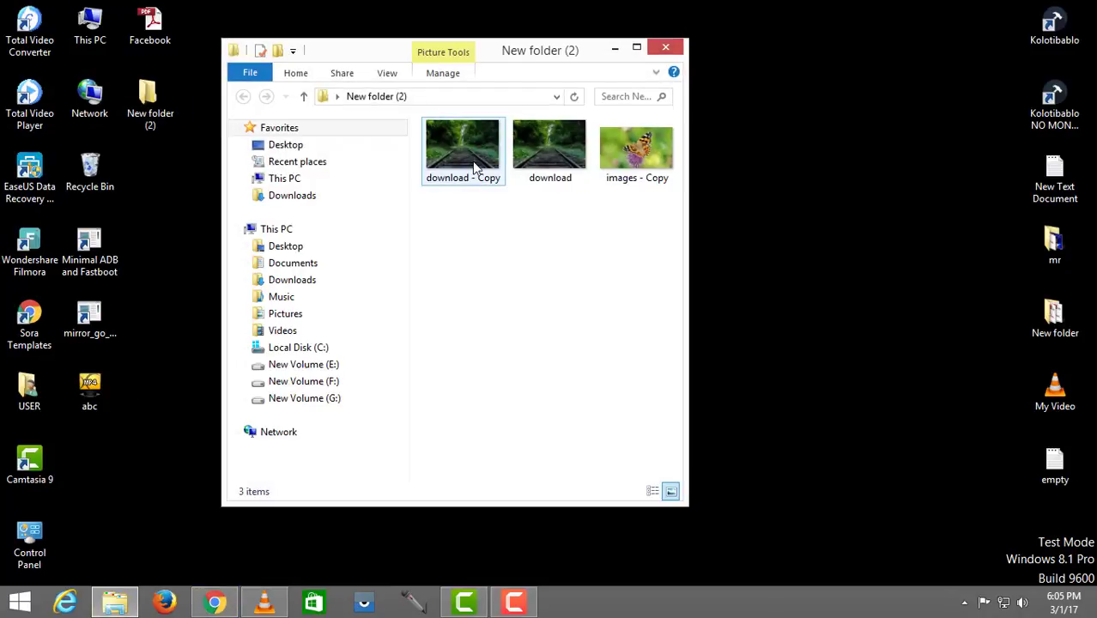
{"action": "right_click", "coordinate": [475, 167]}
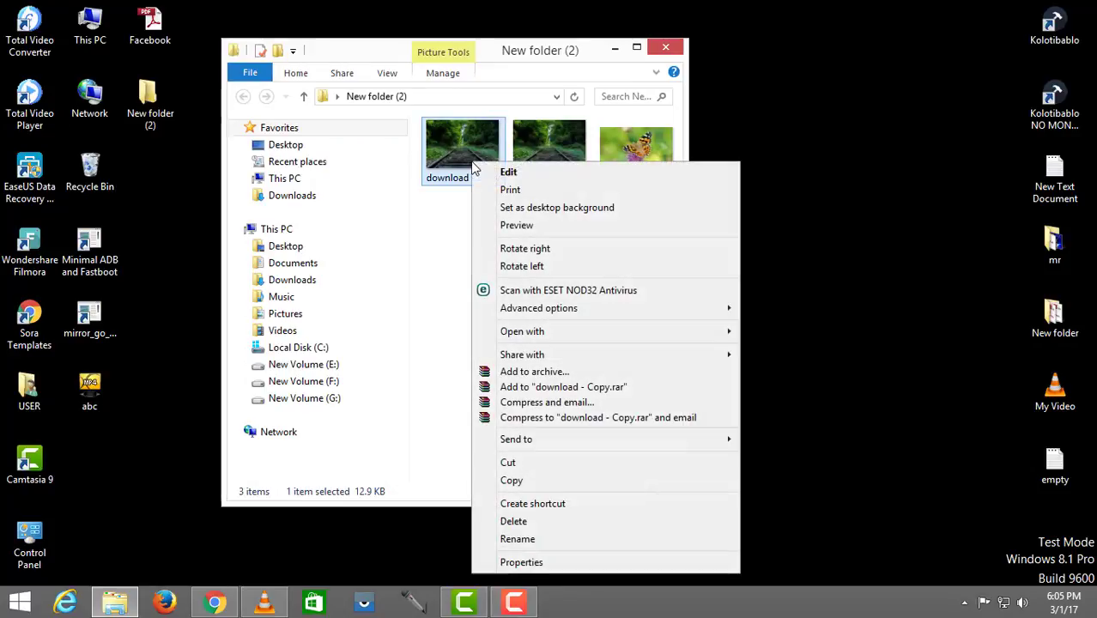
{"action": "left_click", "coordinate": [512, 226]}
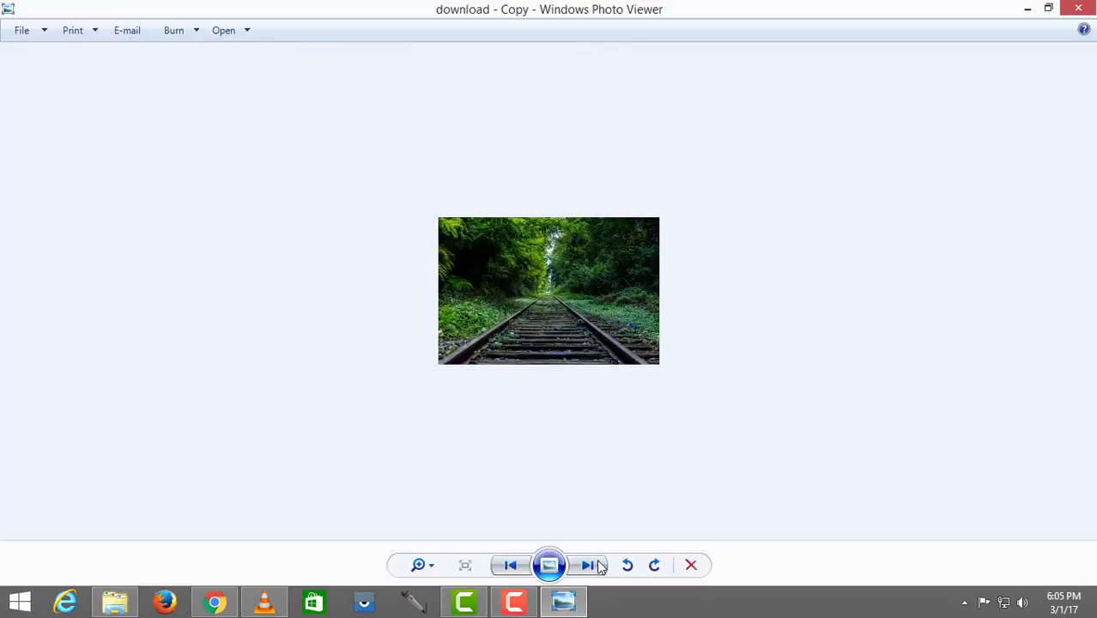
{"action": "left_click", "coordinate": [587, 564]}
{"action": "left_click", "coordinate": [588, 565]}
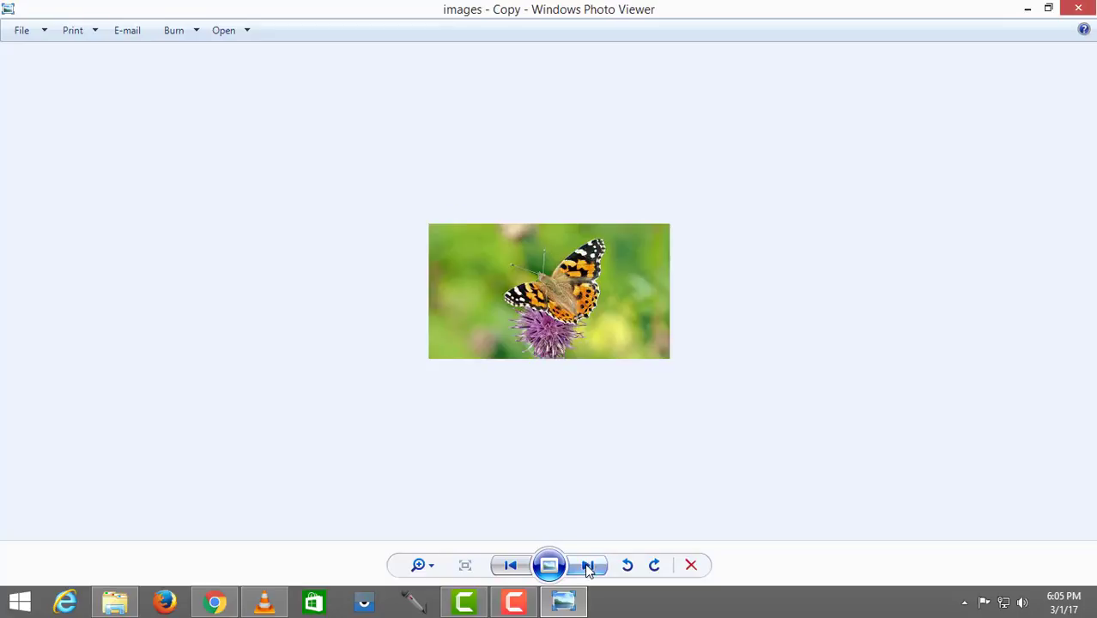
{"action": "left_click", "coordinate": [586, 566]}
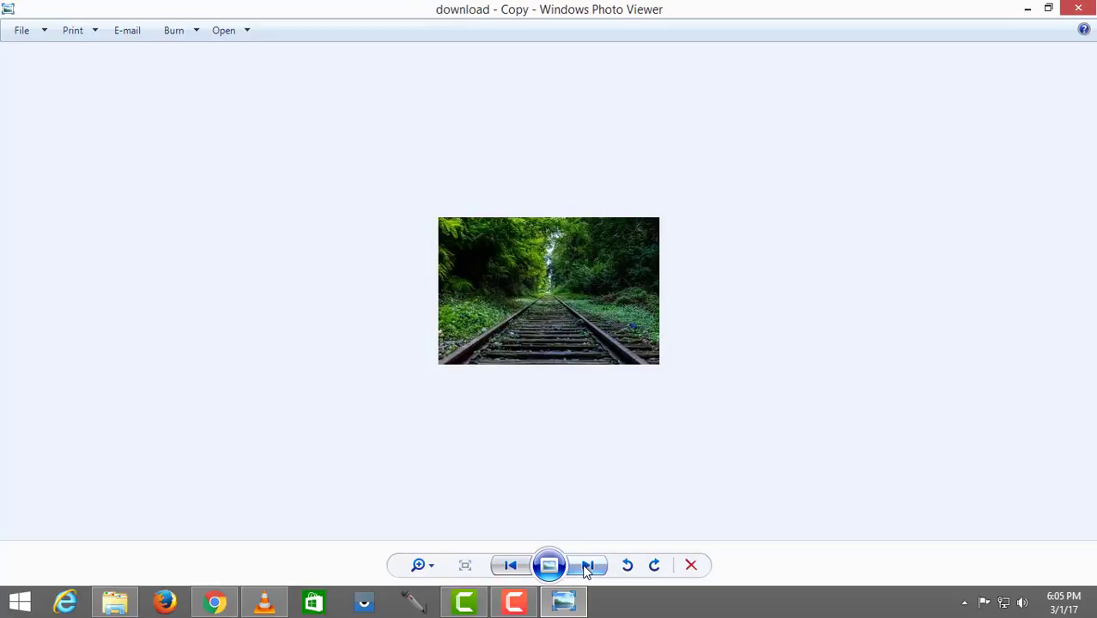
Zoom in on the railway and butterfly pictures one after another, then close the photo viewer and the folder.
{"action": "left_click", "coordinate": [422, 565]}
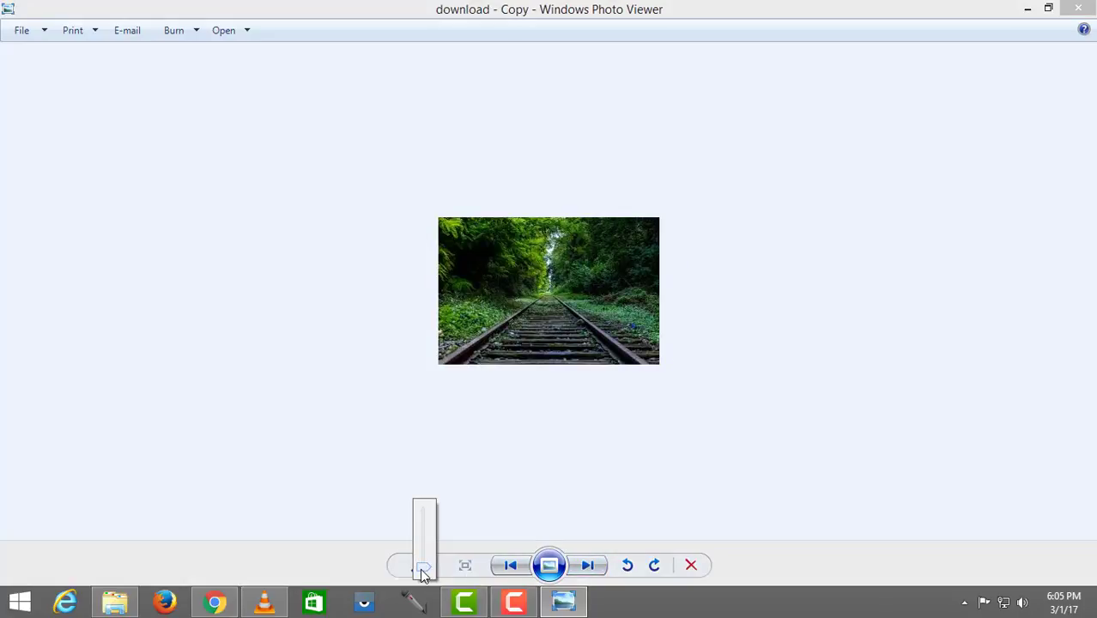
{"action": "left_click_drag", "start_coordinate": [421, 568], "coordinate": [421, 543]}
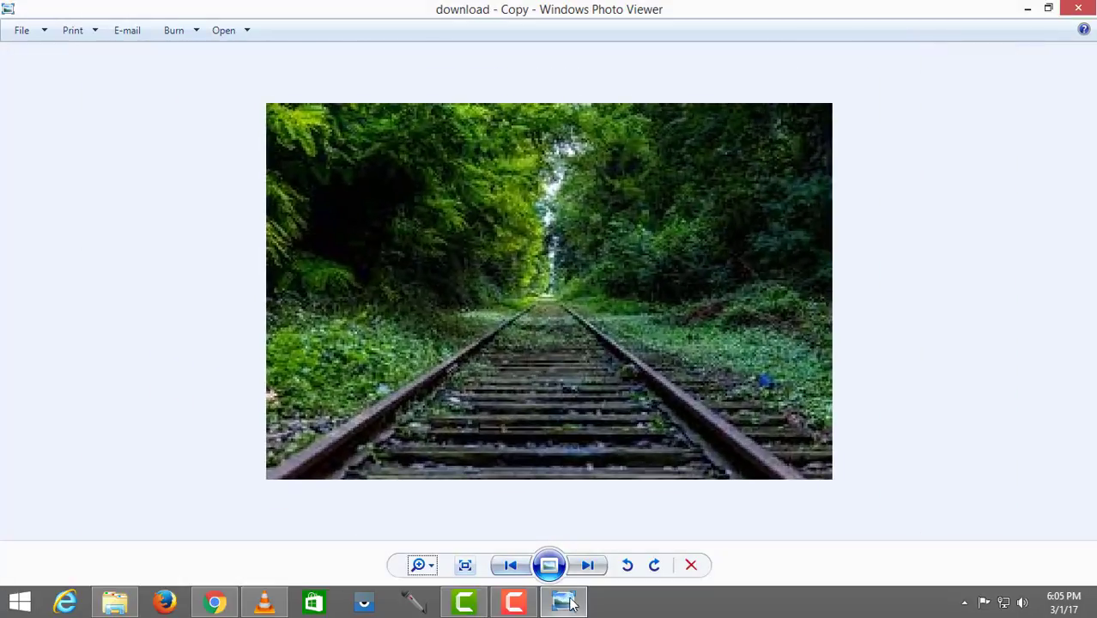
{"action": "left_click", "coordinate": [509, 566]}
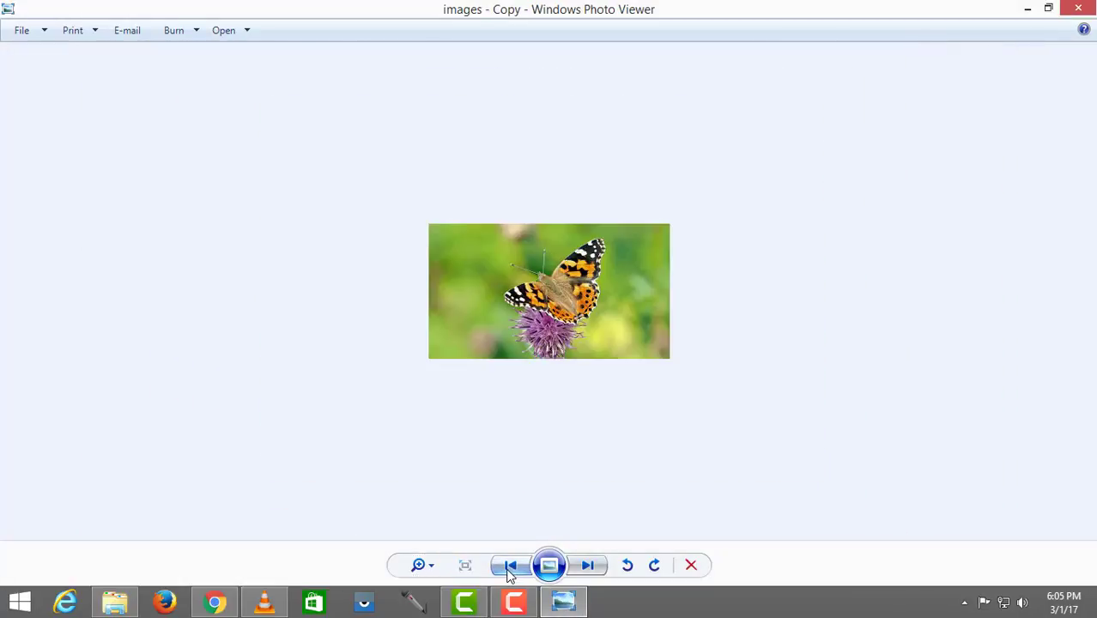
{"action": "left_click", "coordinate": [431, 567]}
{"action": "left_click_drag", "start_coordinate": [432, 551], "coordinate": [431, 534]}
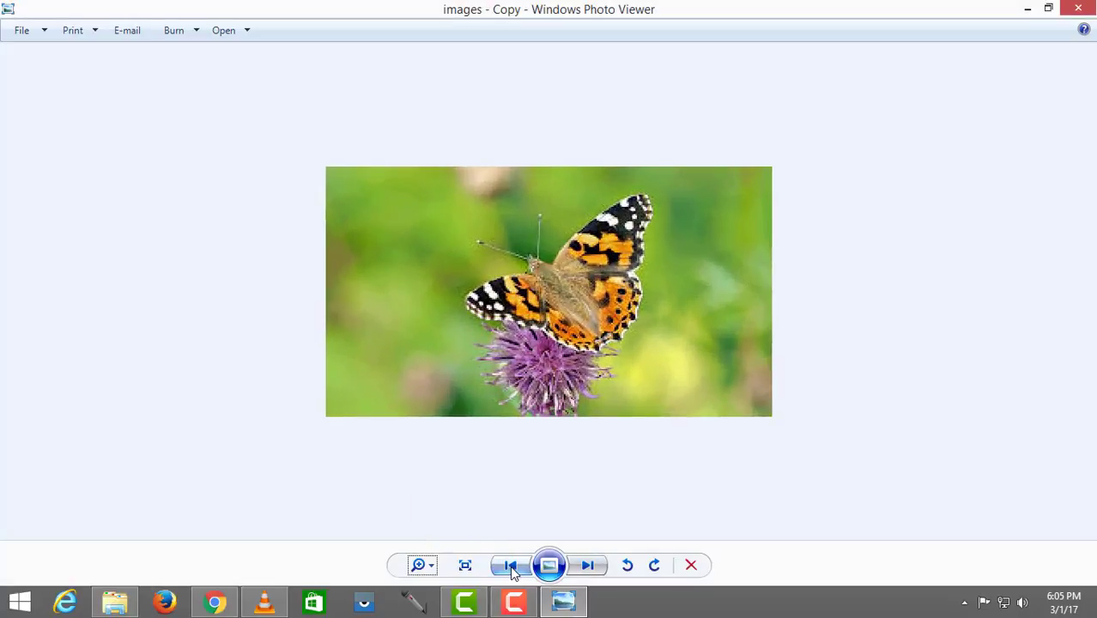
{"action": "left_click", "coordinate": [510, 565]}
{"action": "left_click", "coordinate": [430, 567]}
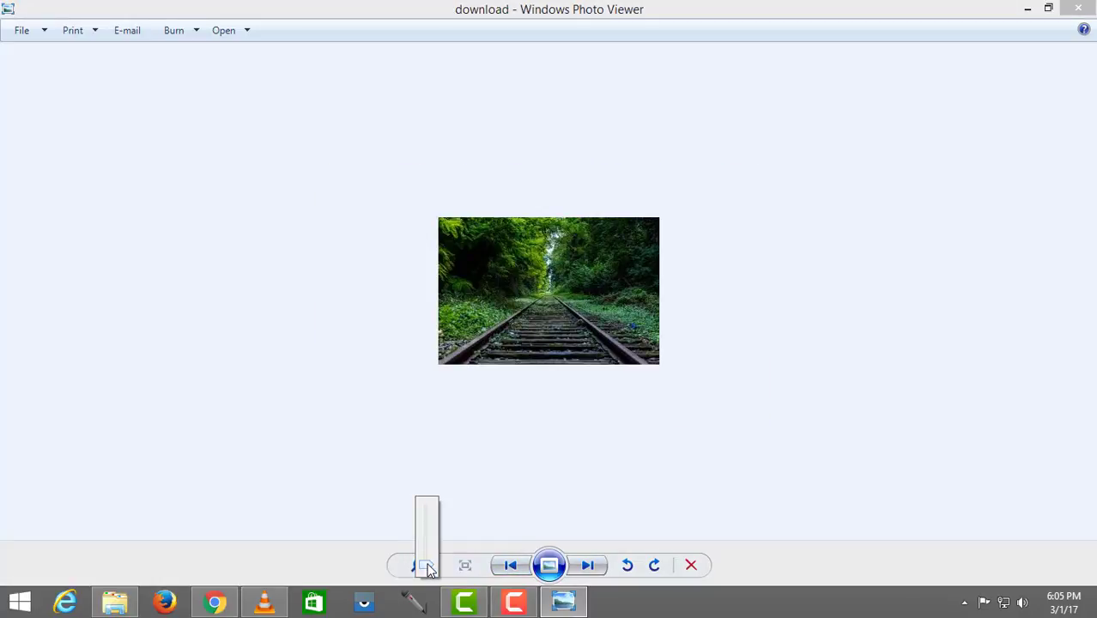
{"action": "left_click_drag", "start_coordinate": [429, 567], "coordinate": [427, 538]}
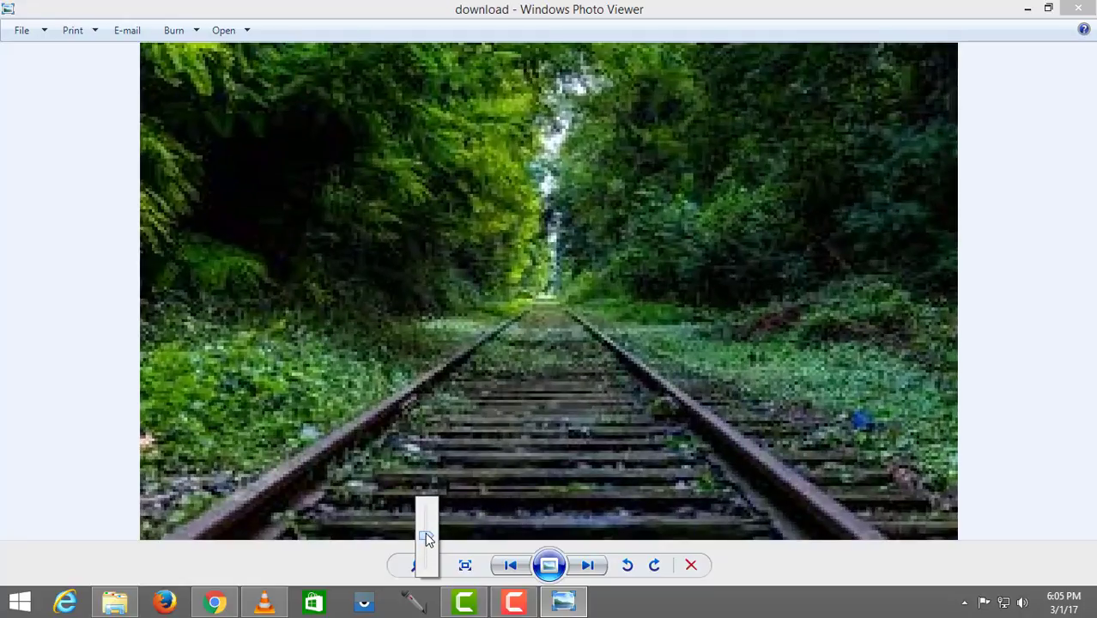
{"action": "left_click", "coordinate": [430, 565]}
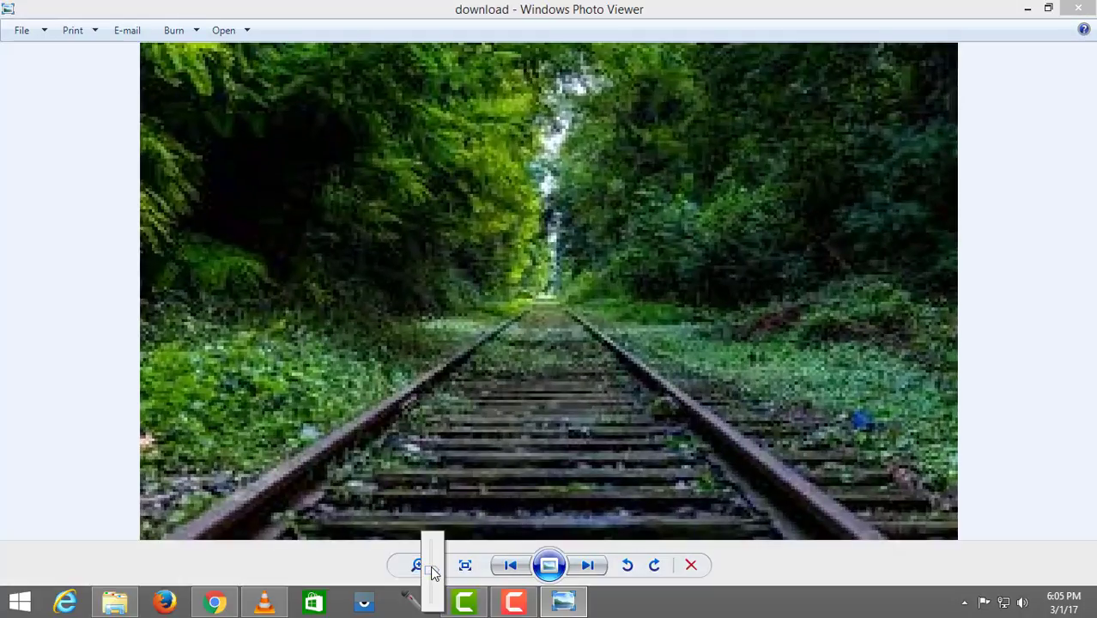
{"action": "left_click_drag", "start_coordinate": [430, 565], "coordinate": [428, 584]}
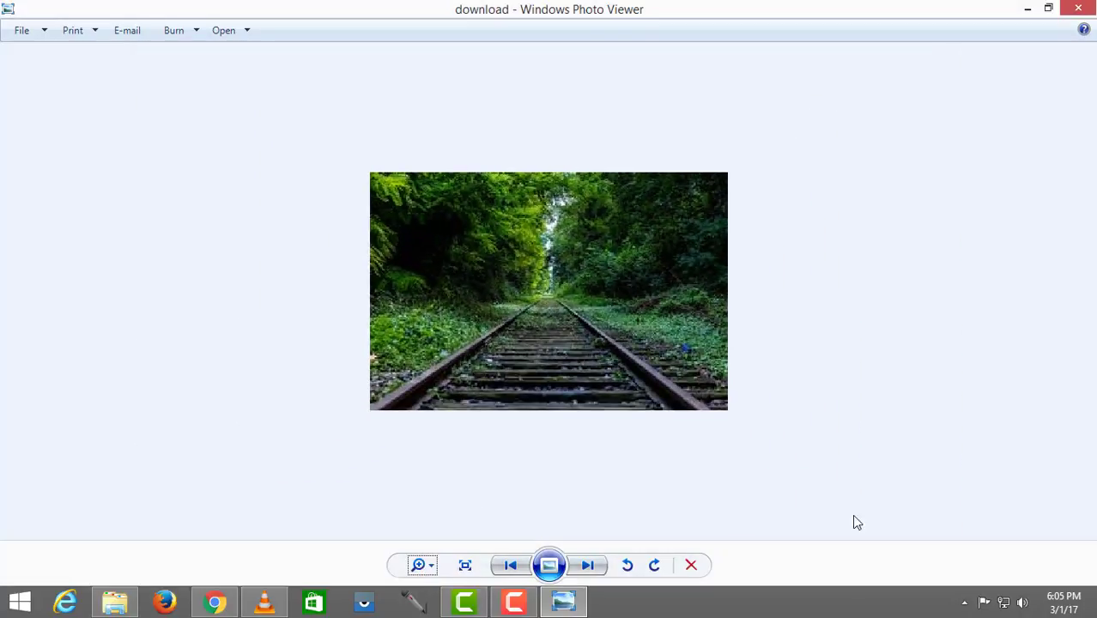
{"action": "left_click", "coordinate": [1091, 9]}
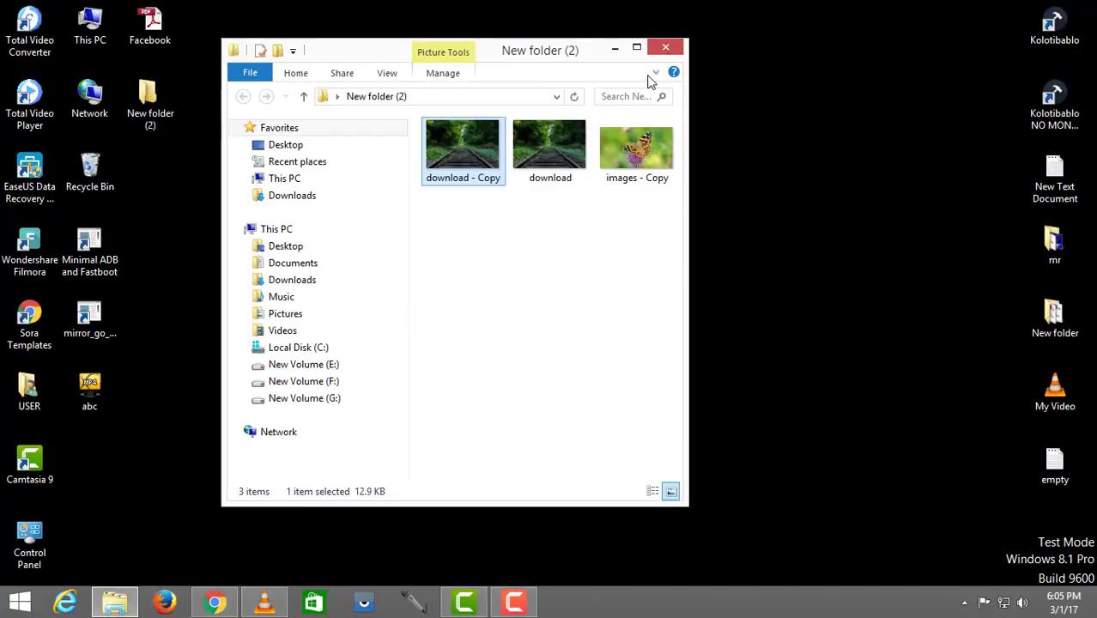
{"action": "left_click", "coordinate": [664, 47]}
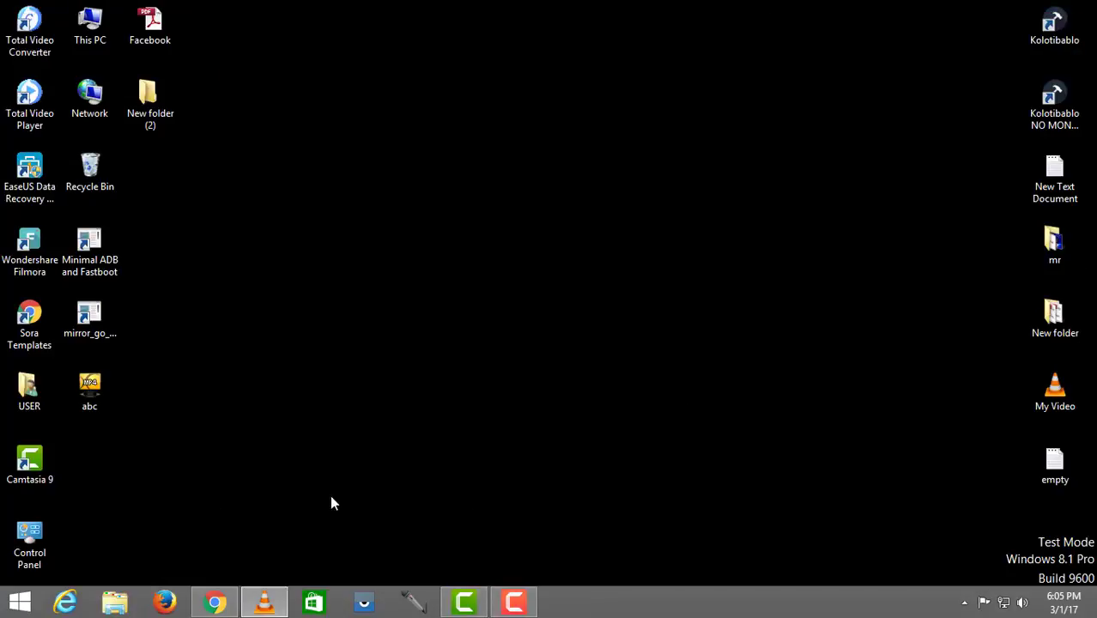
Switch back to VLC, stop the running screen recording, and close the player.
{"action": "left_click", "coordinate": [265, 602]}
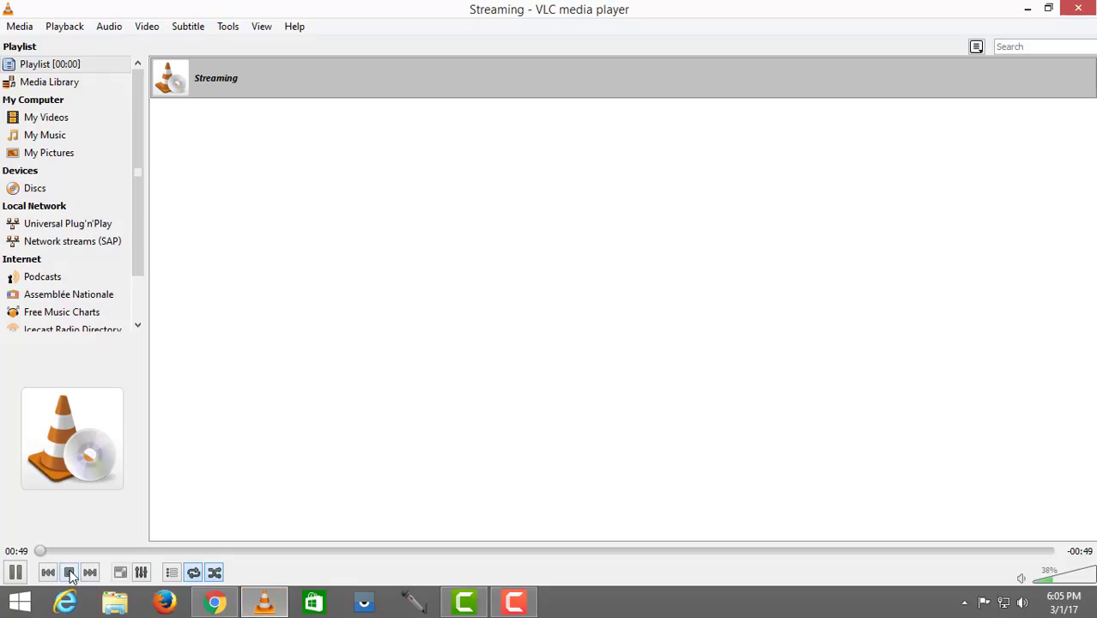
{"action": "left_click", "coordinate": [70, 573]}
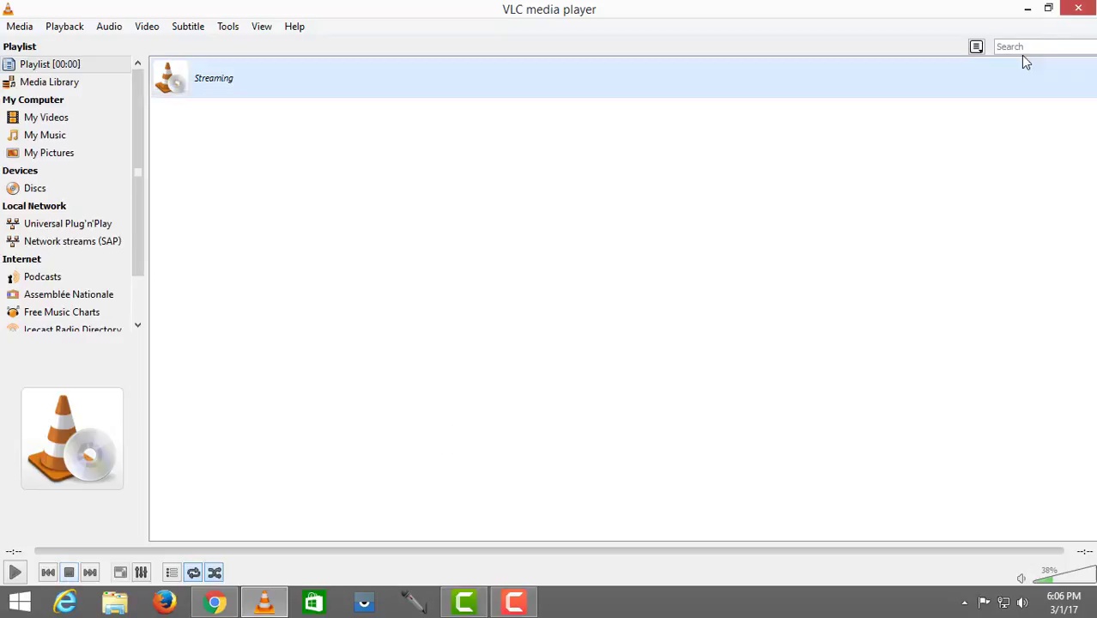
{"action": "left_click", "coordinate": [1087, 9]}
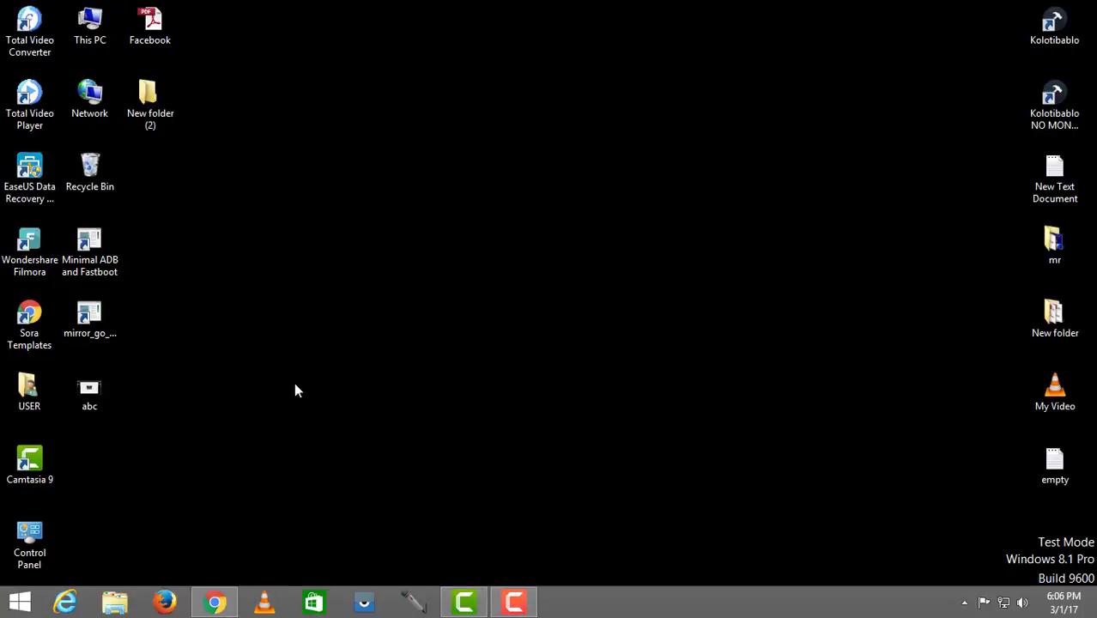
Play the recorded abc video from the desktop in VLC media player instead of KMPlayer, then quit the player.
{"action": "double_click", "coordinate": [88, 394]}
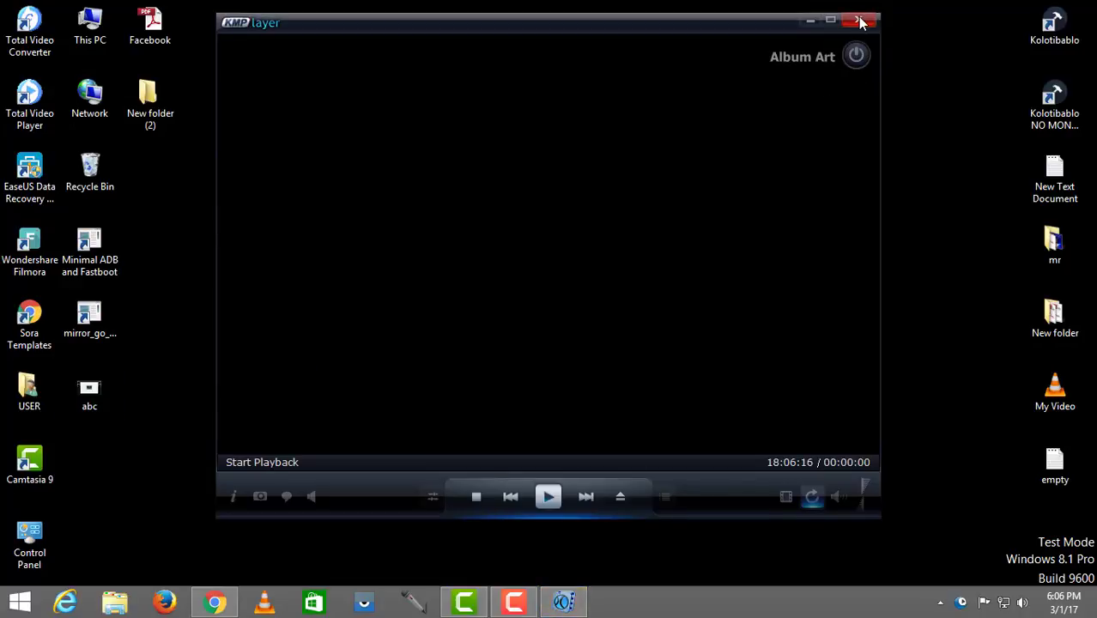
{"action": "left_click", "coordinate": [861, 23]}
{"action": "right_click", "coordinate": [73, 388]}
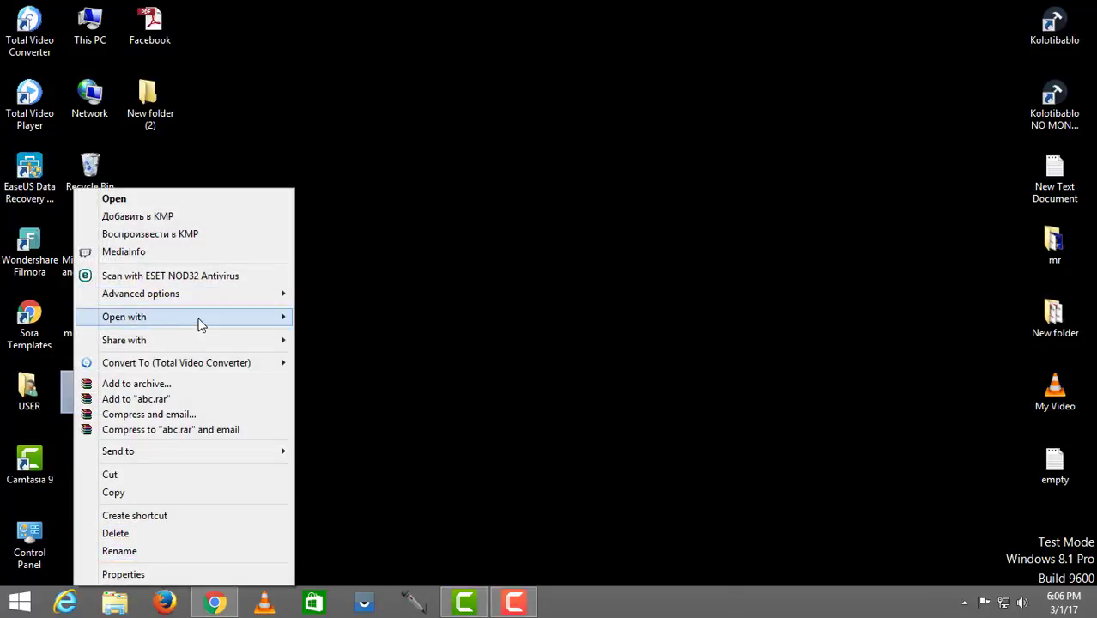
{"action": "mouse_move", "coordinate": [266, 322]}
{"action": "left_click", "coordinate": [360, 405]}
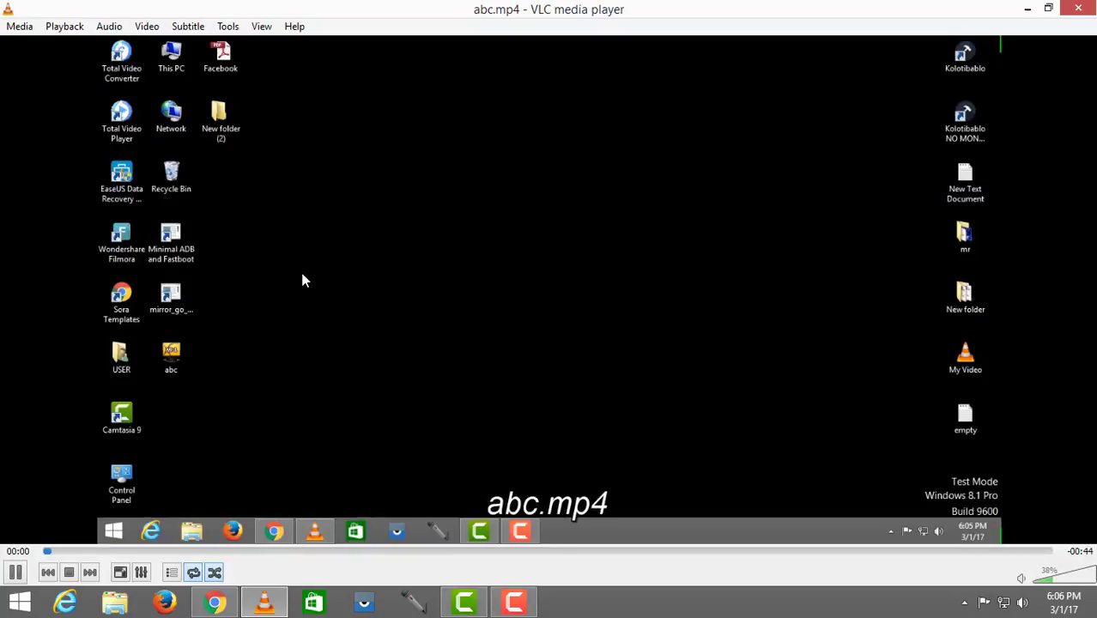
{"action": "key", "text": "ctrl+q"}
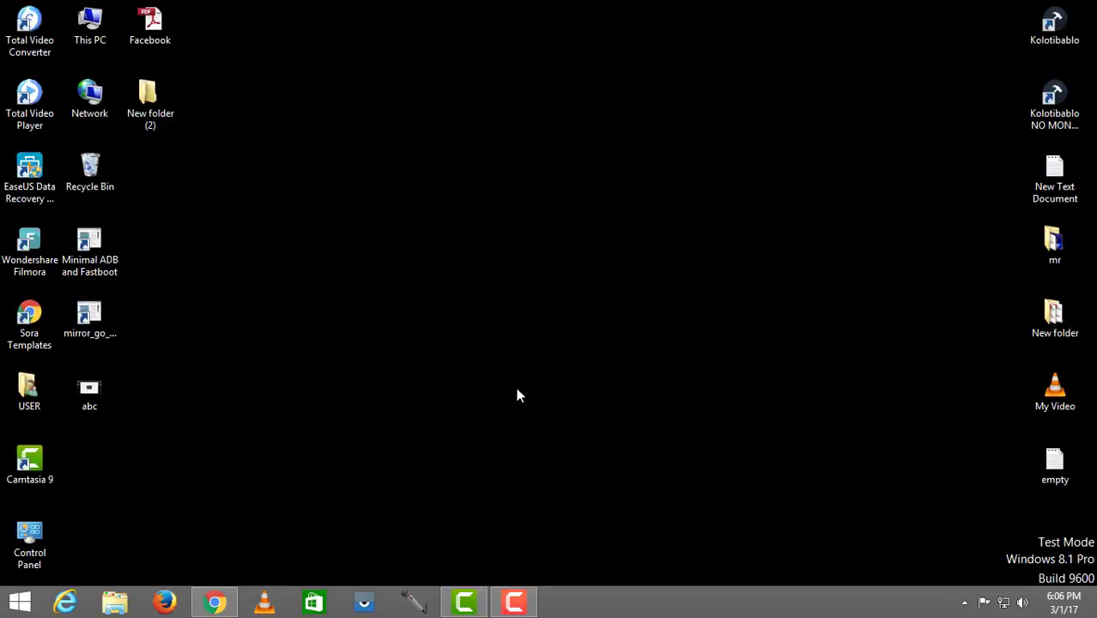